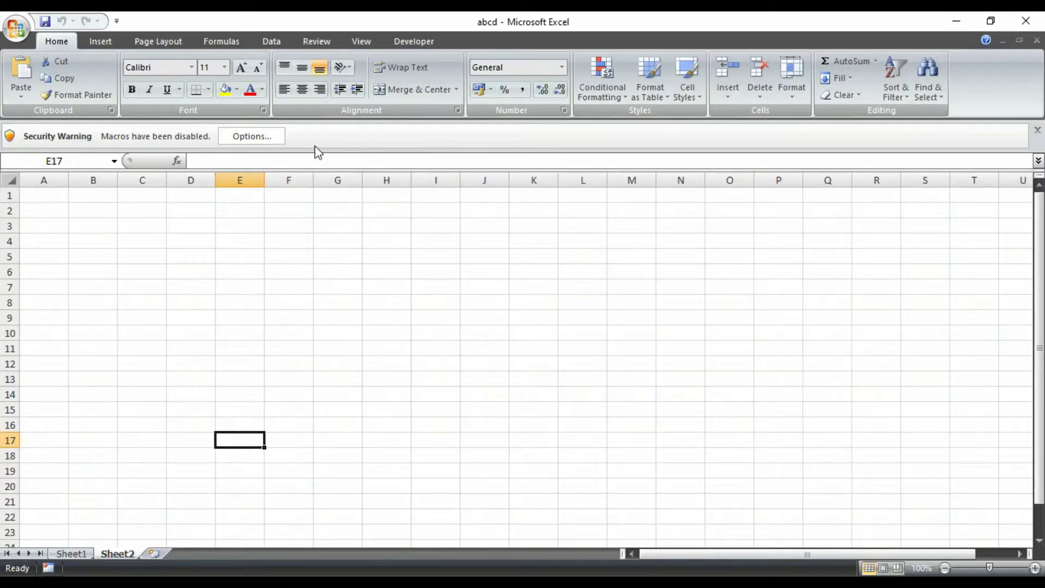
- Enable this workbook's macro content from the Security Warning bar so the warning clears
left_click(252, 137)
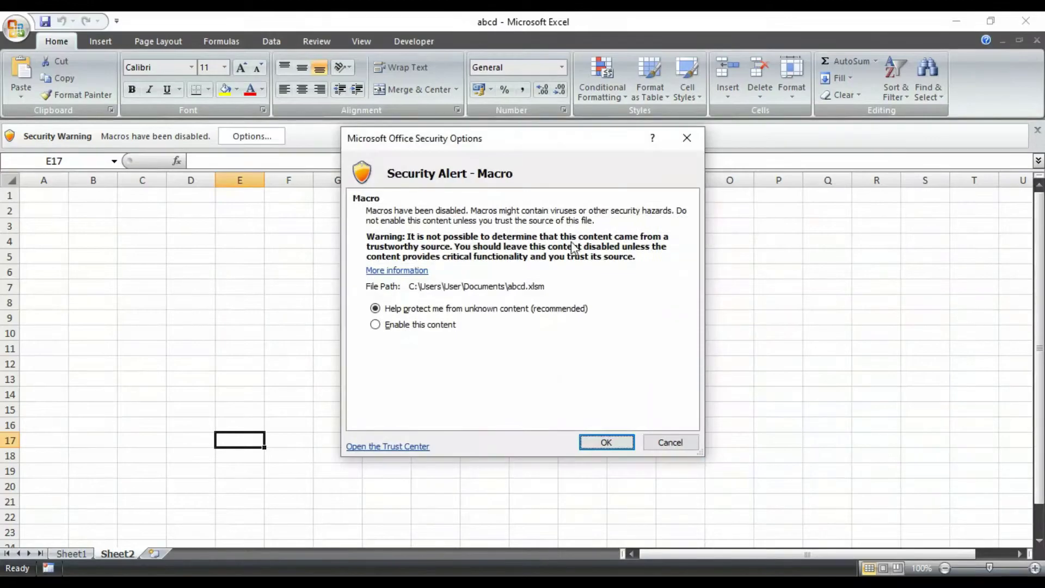
left_click(401, 325)
left_click(607, 440)
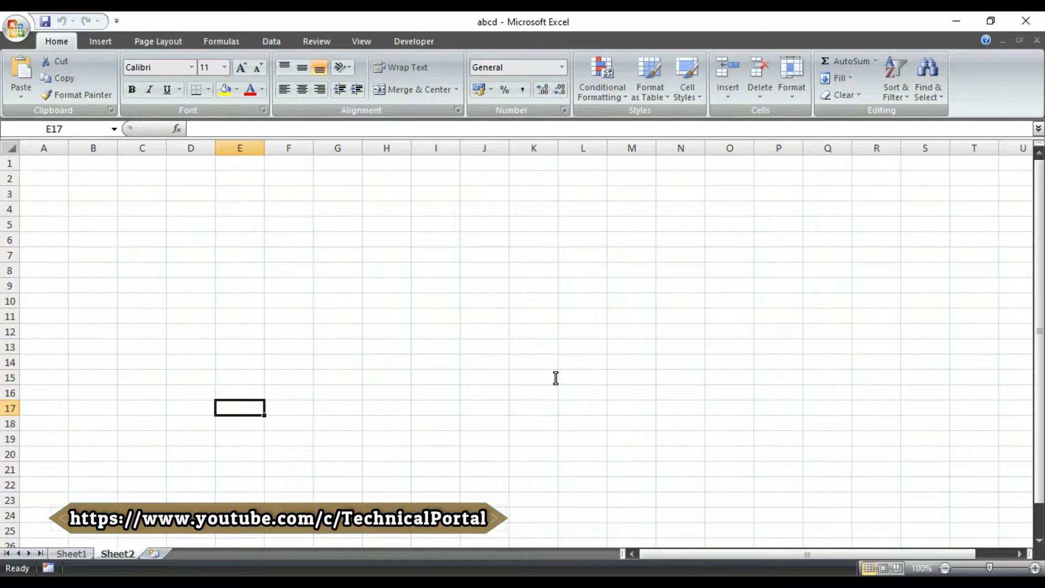
- Launch the Visual Basic editor from the Developer tab, showing Module1's HideWorksheet macro
left_click(415, 43)
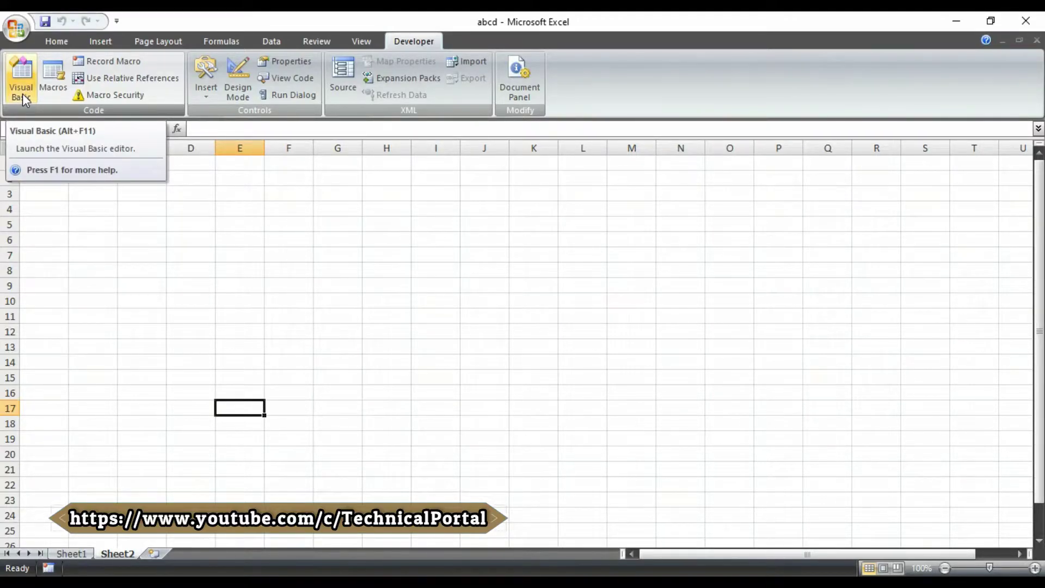
left_click(23, 93)
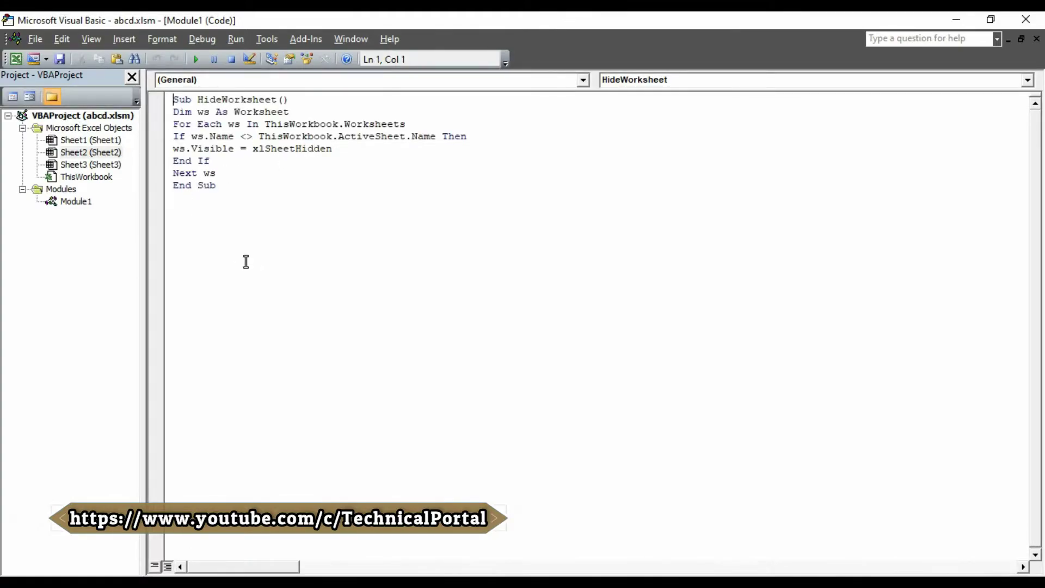
- Insert a new empty code module, Module2, into the abcd.xlsm project
left_click(123, 45)
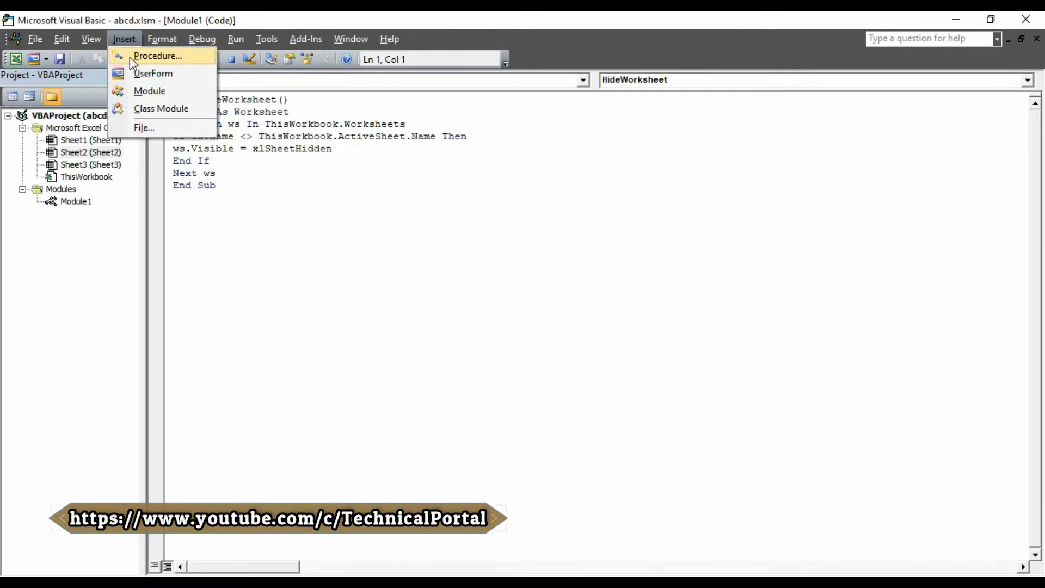
left_click(123, 41)
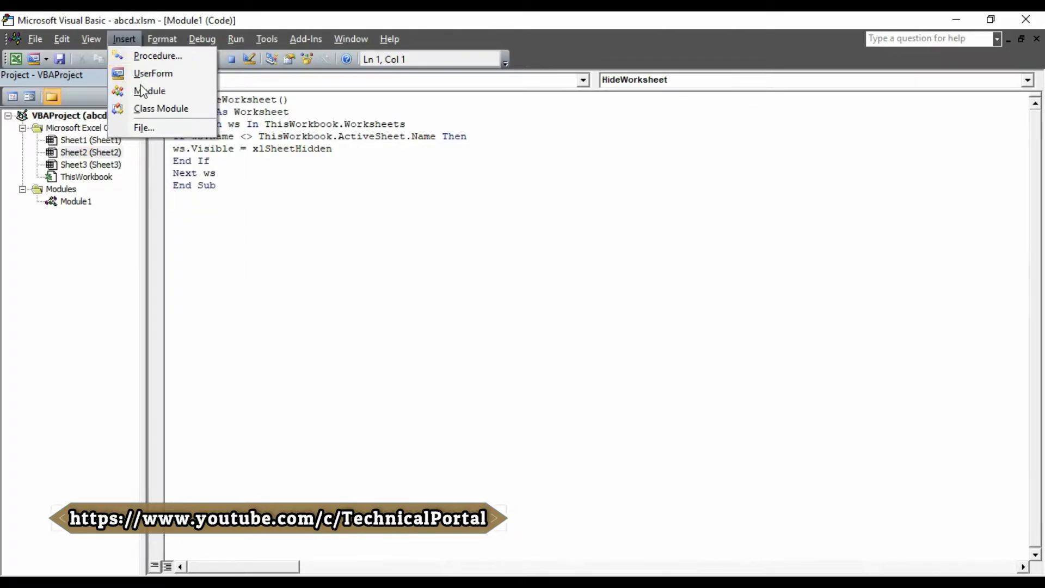
left_click(156, 98)
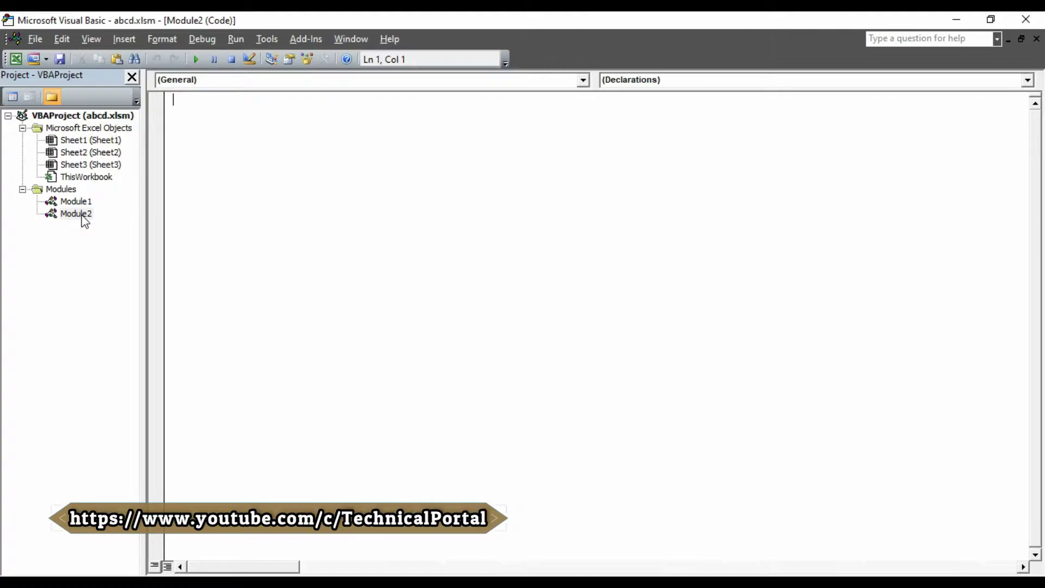
type("su")
type("b")
type(" unhide")
type("AllWorks")
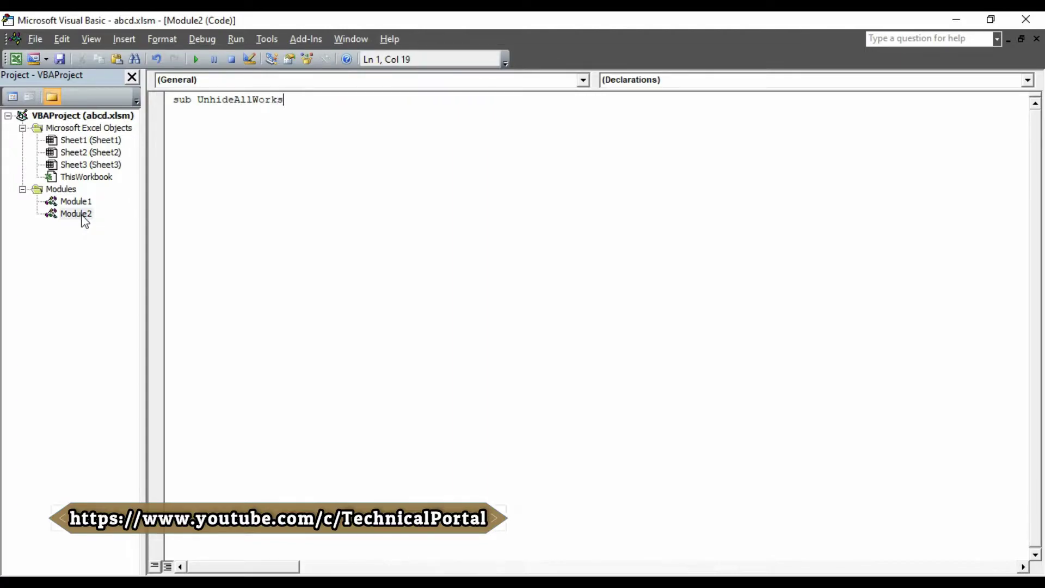
type("heet")
type("()")
- Begin Sub UnhideAllWorksheet() with the declaration Dim ws As Worksheet
key("Return")
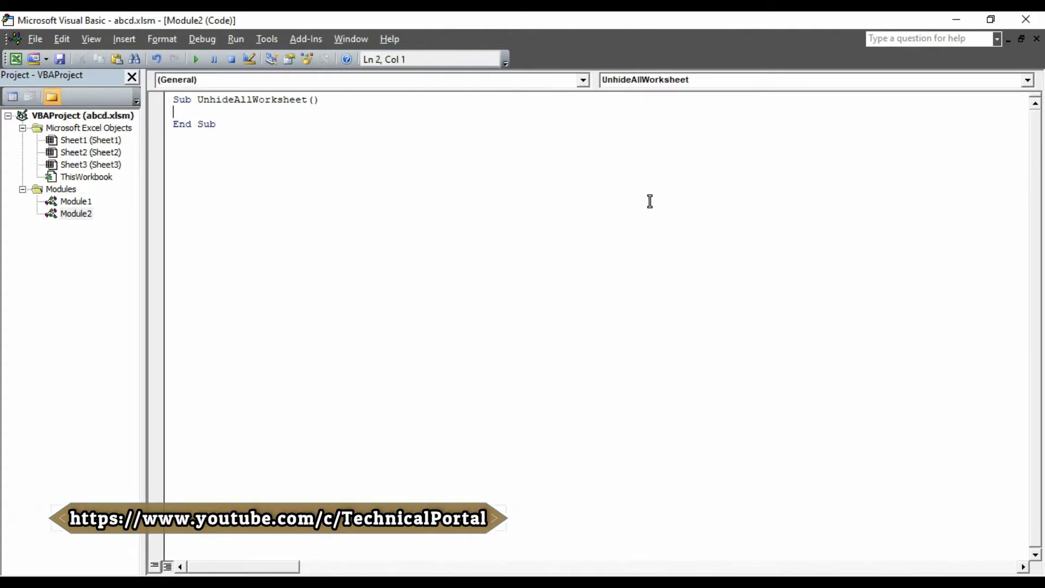
type("dim ")
type("ws")
type(" As")
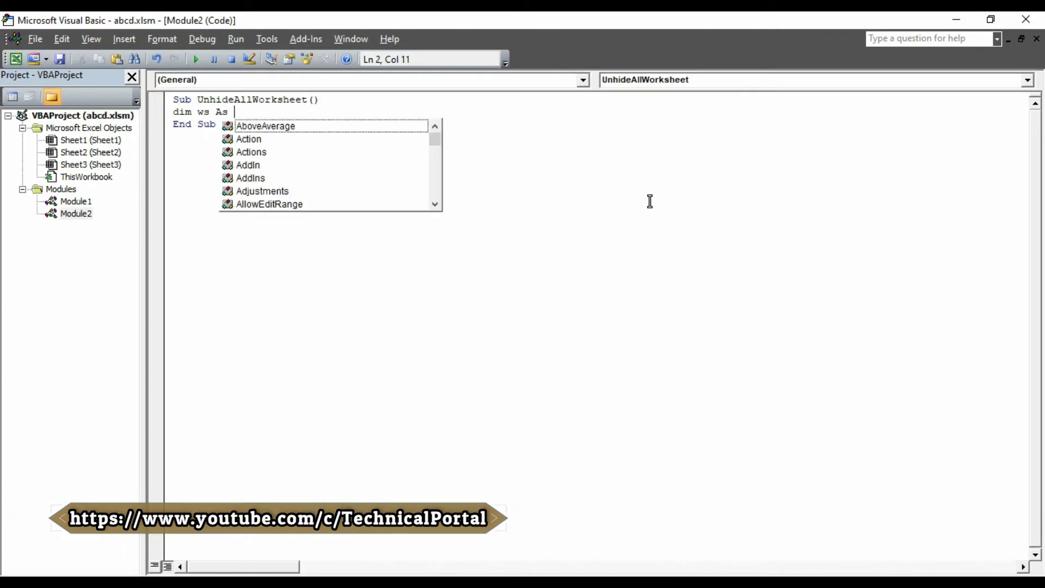
type(" Wor")
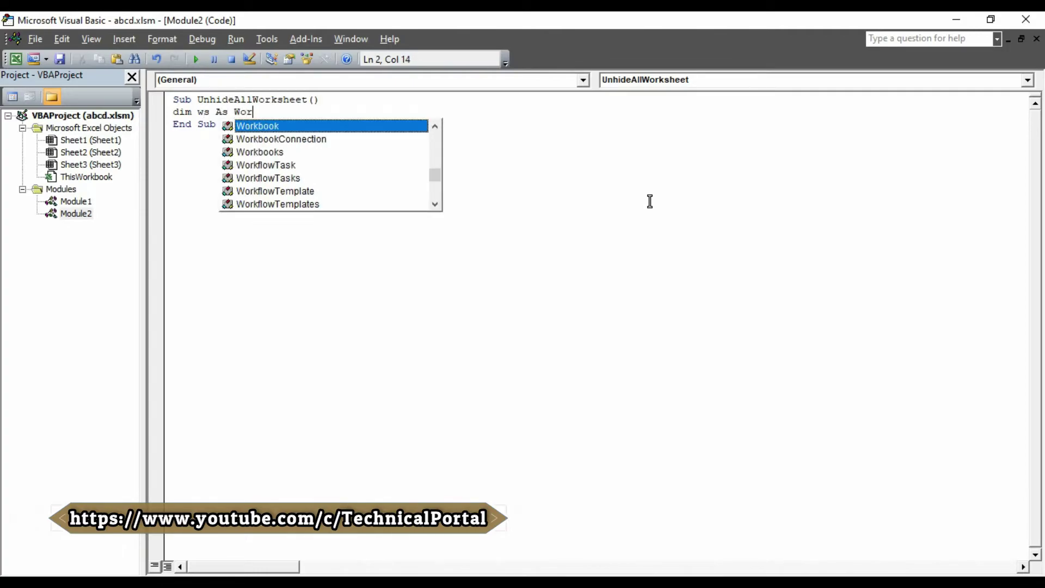
type("ks")
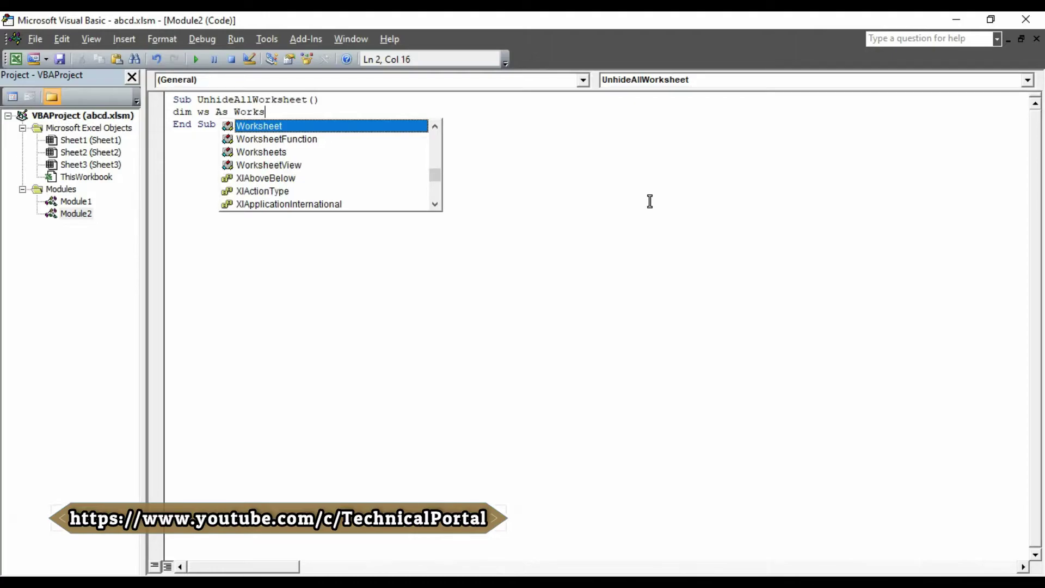
key("Return")
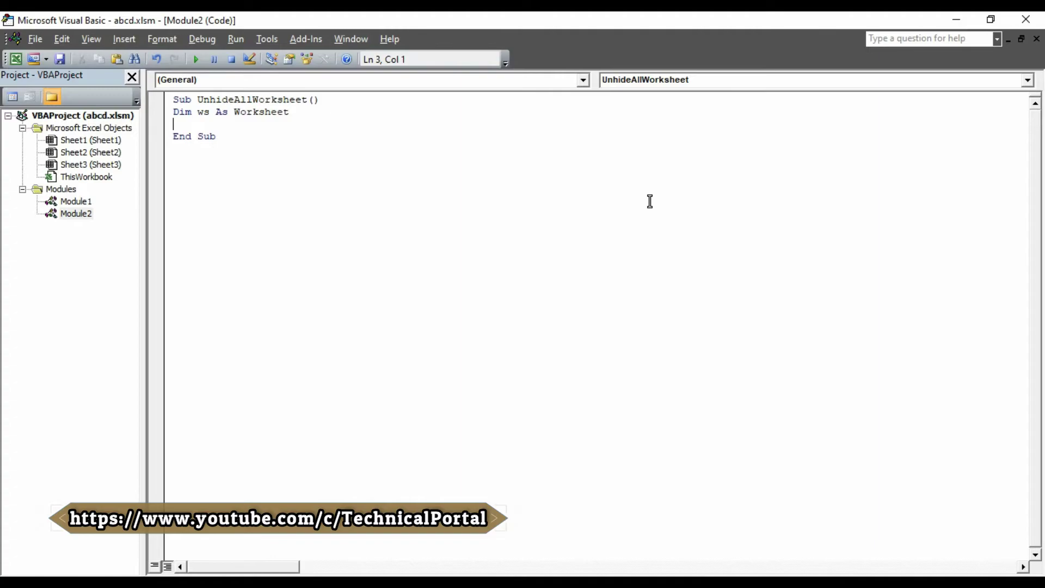
type("for e")
type("ach ")
type("ws in")
type(" ActiveW")
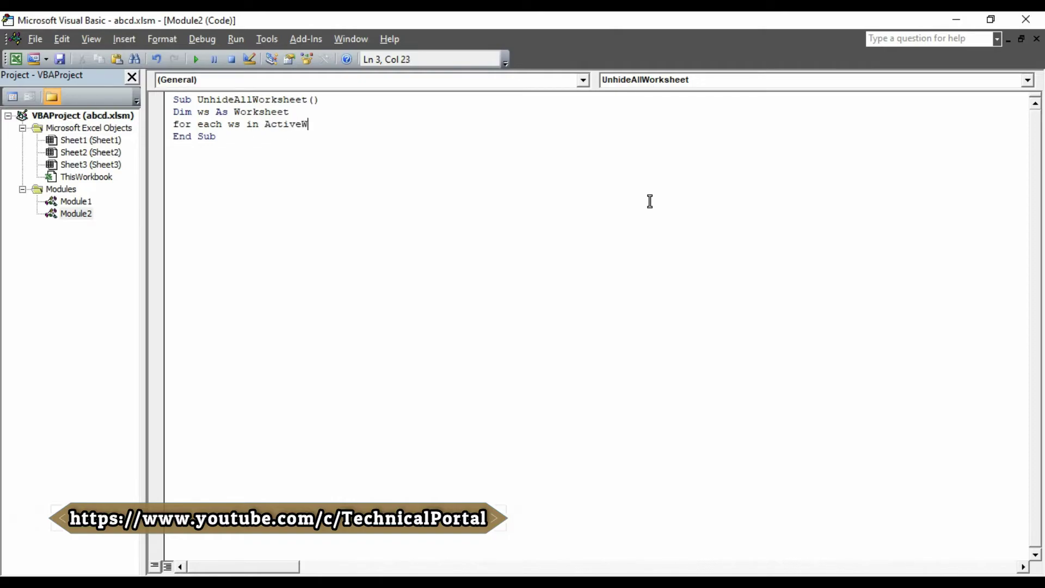
type("orkbook")
type(".w")
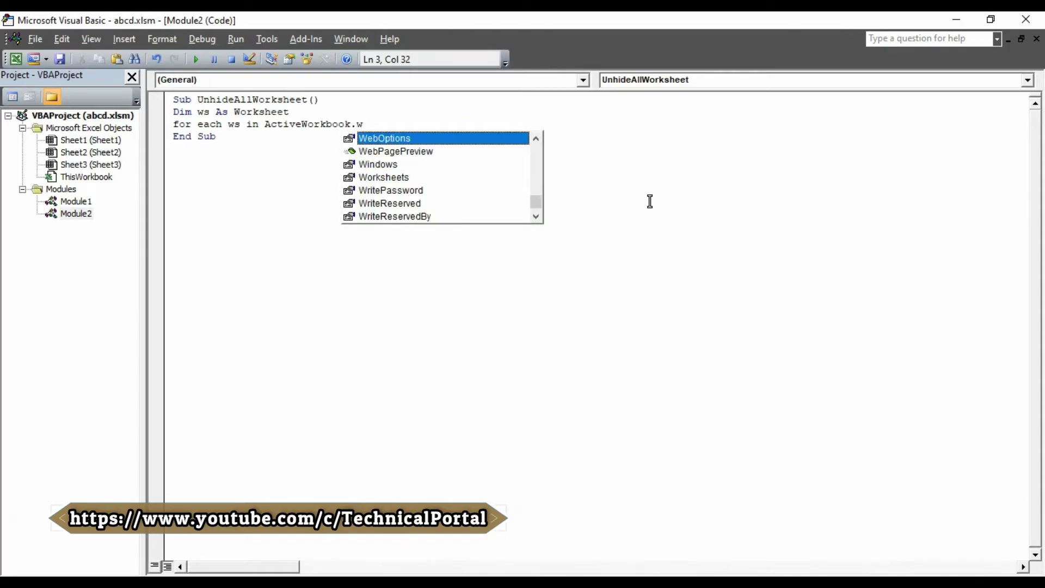
type("orkshee")
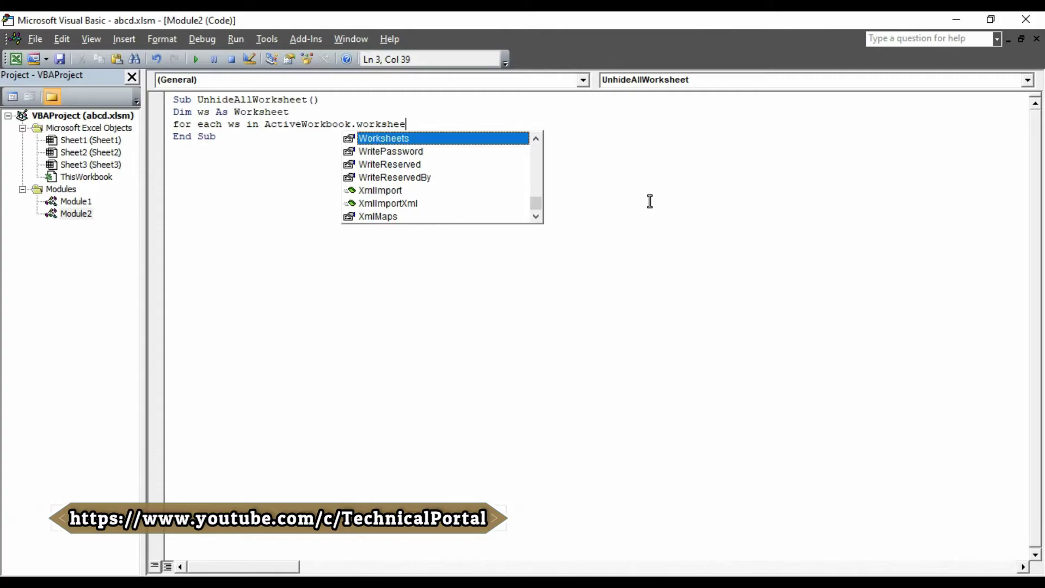
- Write For Each ws In ActiveWorkbook.Worksheets, ws.Visible = xlSheetVisible, Next ws
key("Tab")
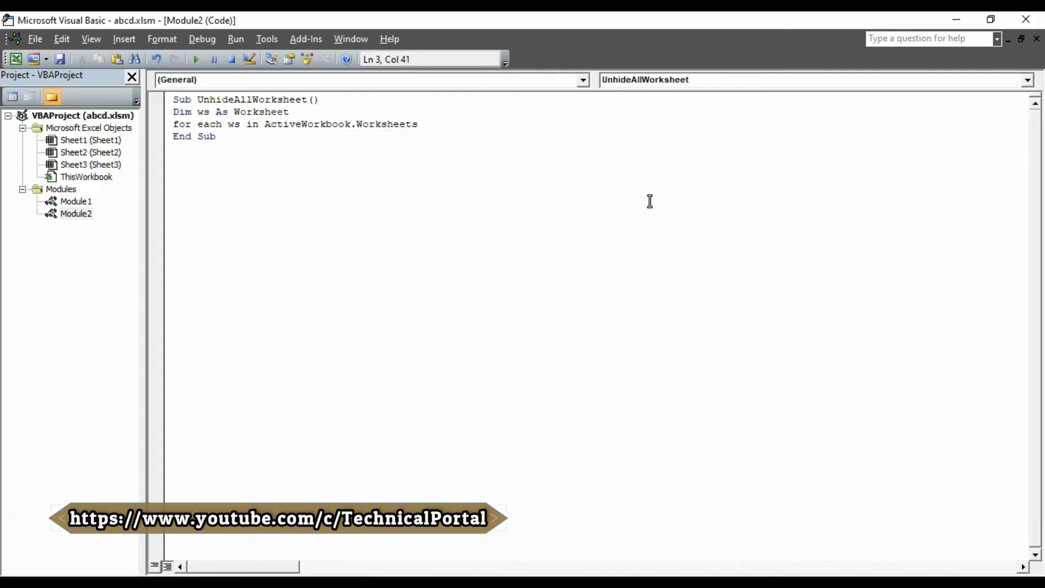
key("Return")
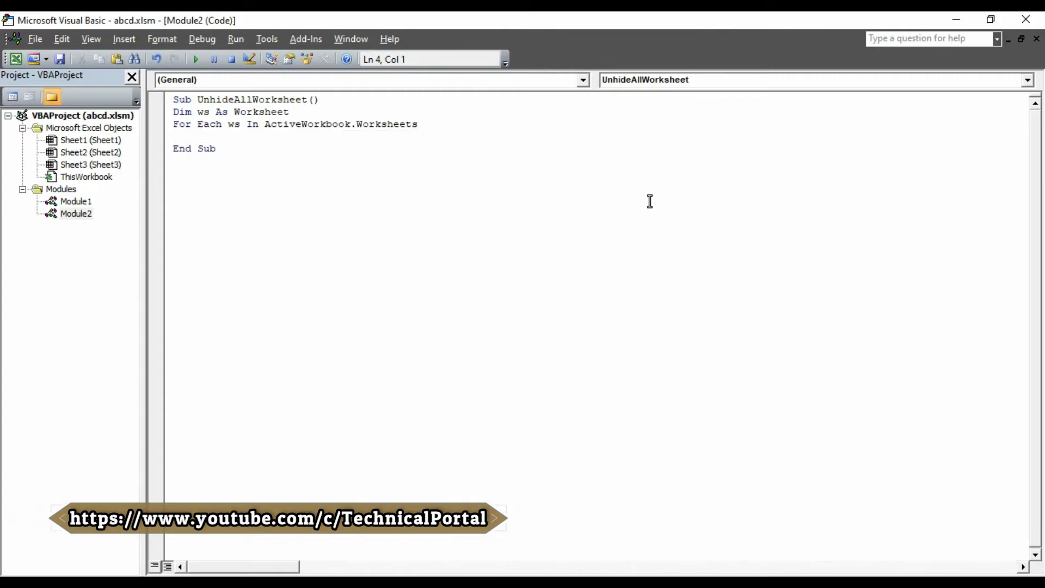
type("ws.")
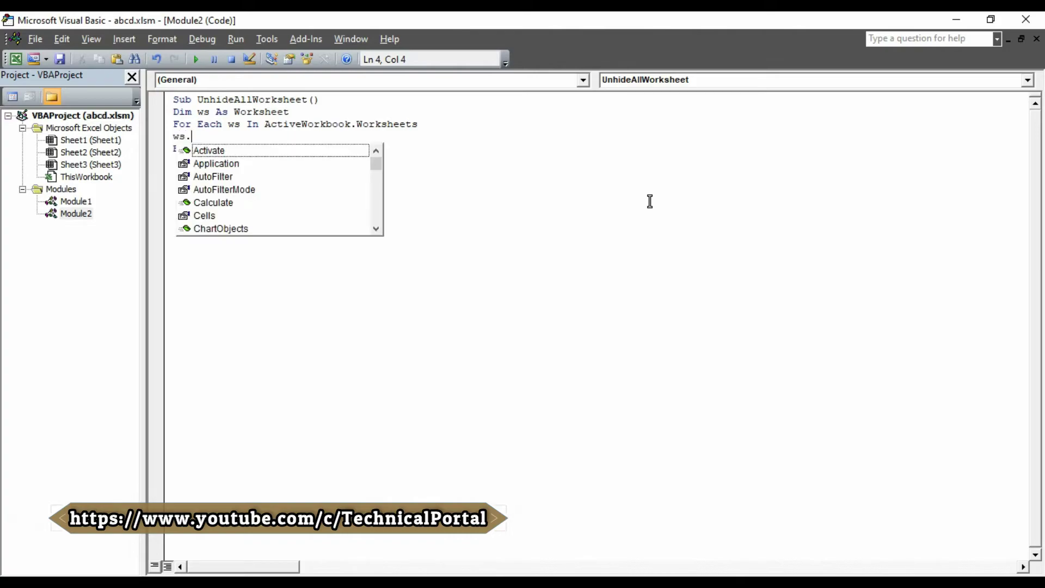
type("visi")
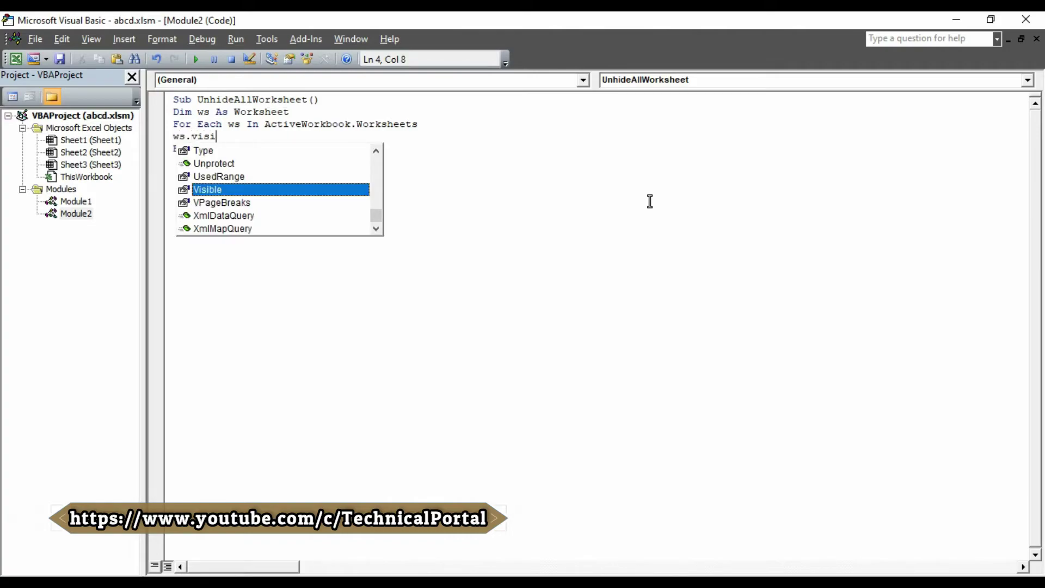
key("Tab")
type("=")
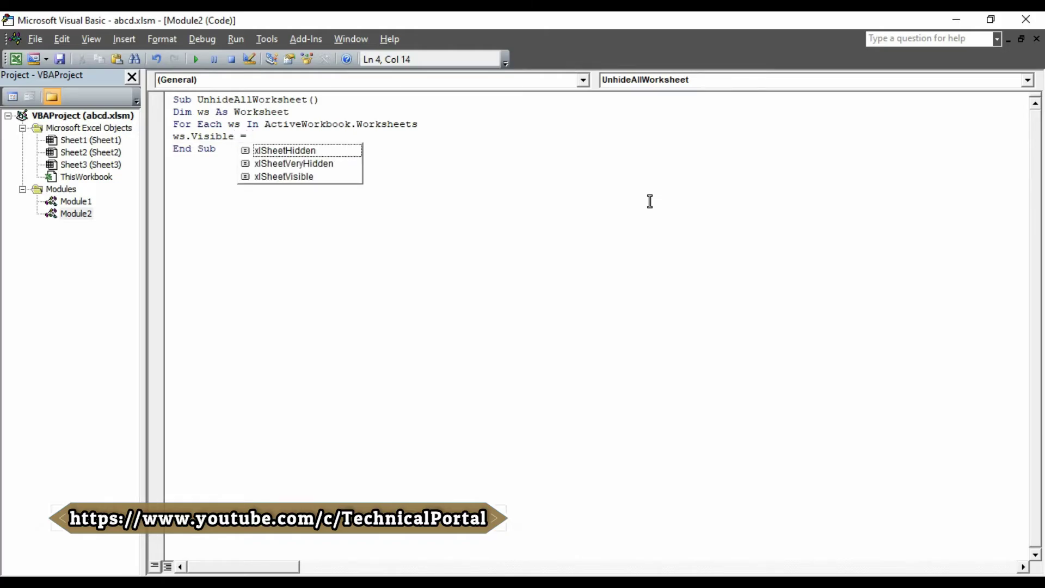
key("Down")
key("Down")
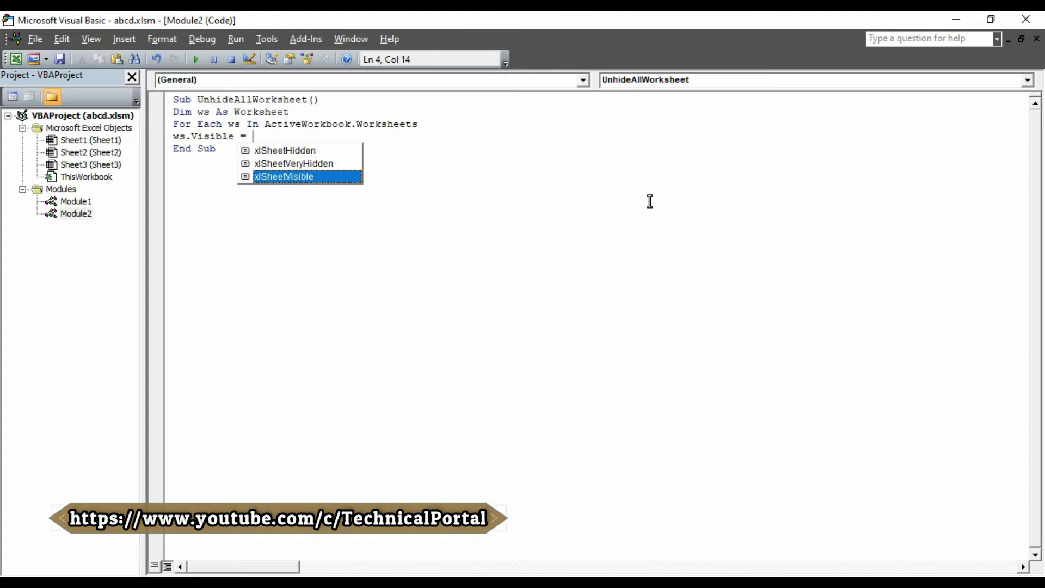
key("Tab")
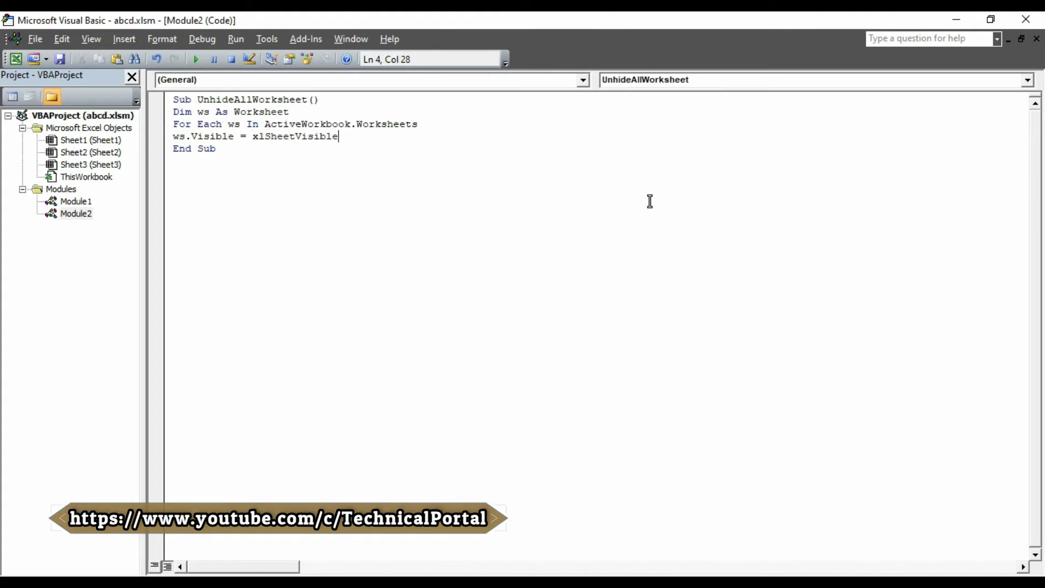
key("Return")
type("nex")
type("t ws")
key("Return")
key("BackSpace")
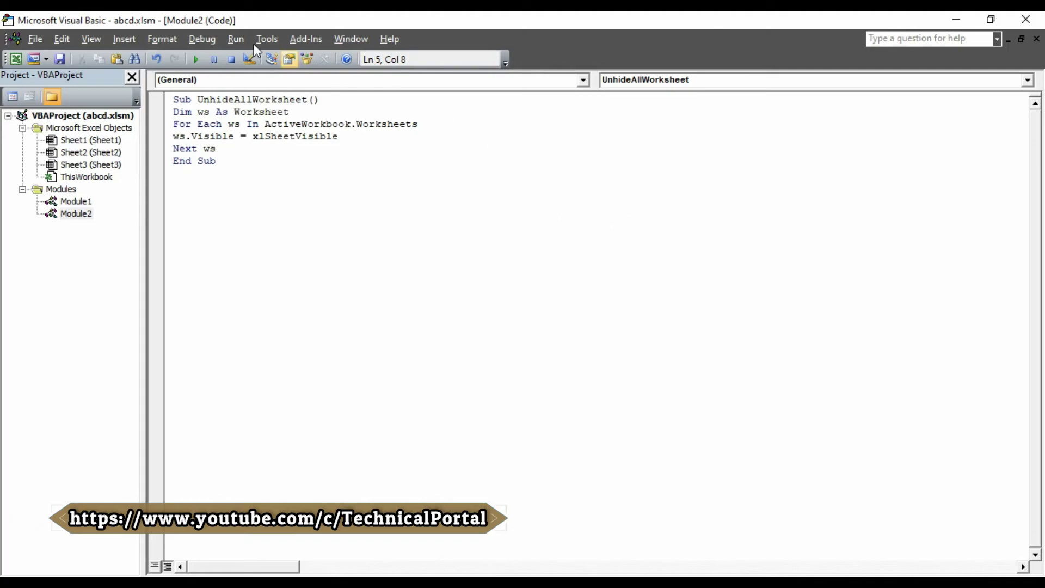
- Run UnhideAllWorksheet via Run Sub/UserForm and switch back to the workbook showing Sheet1–Sheet3
left_click(236, 44)
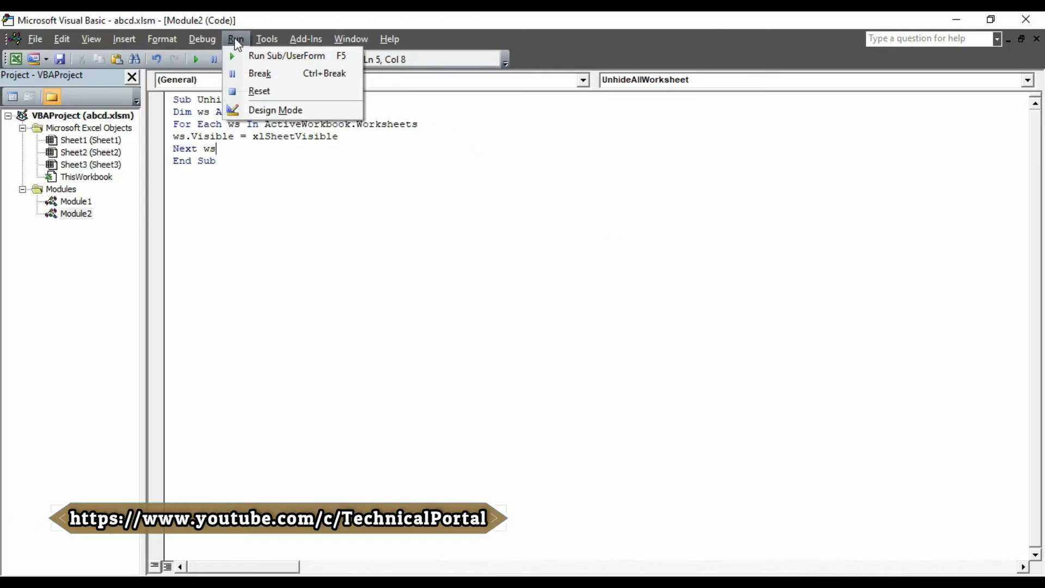
left_click(254, 55)
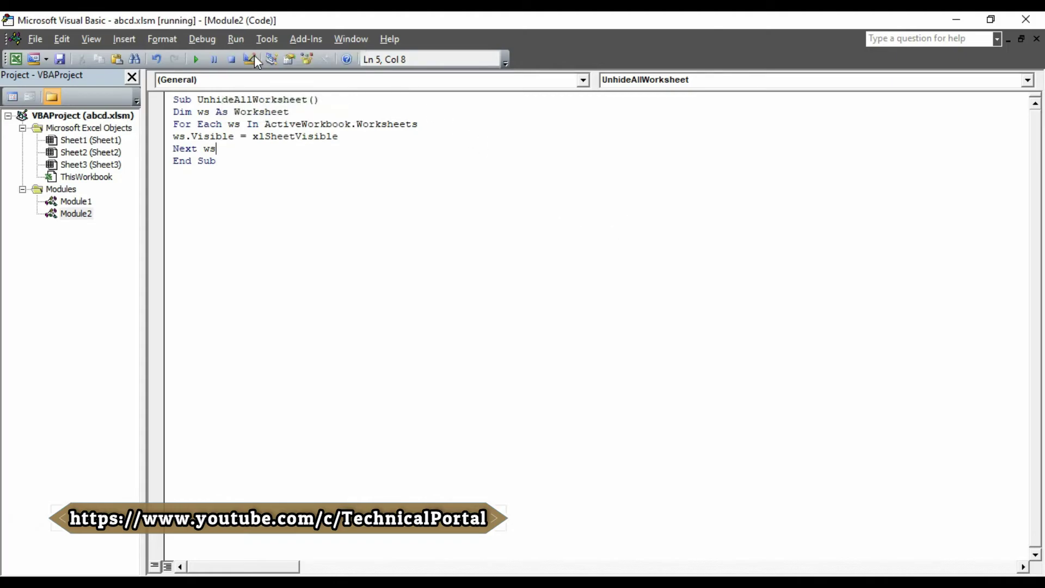
left_click(197, 514)
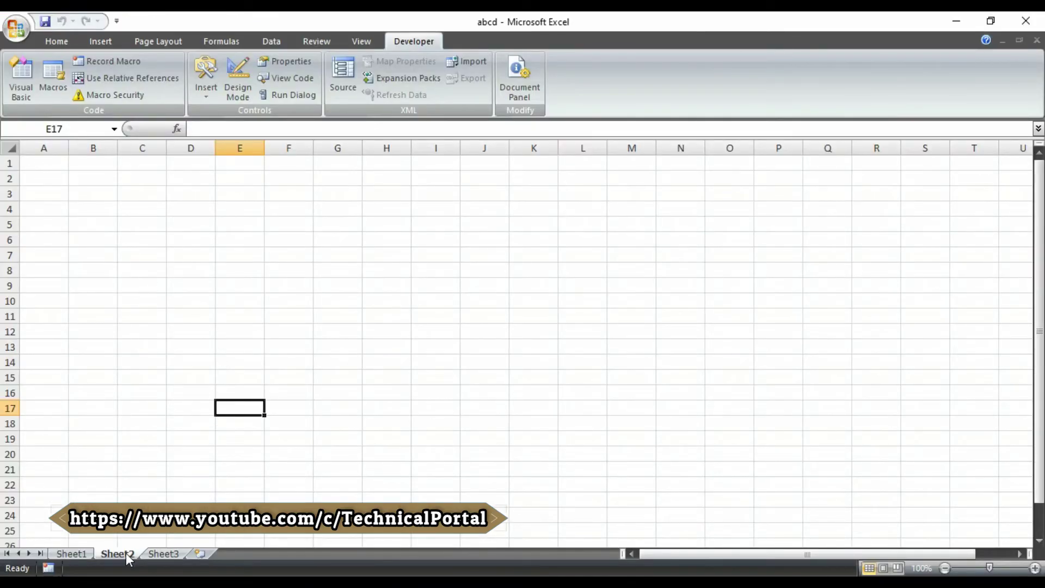
- Hide Sheet3 from its tab menu, leaving only Sheet1 and Sheet2 visible
right_click(176, 551)
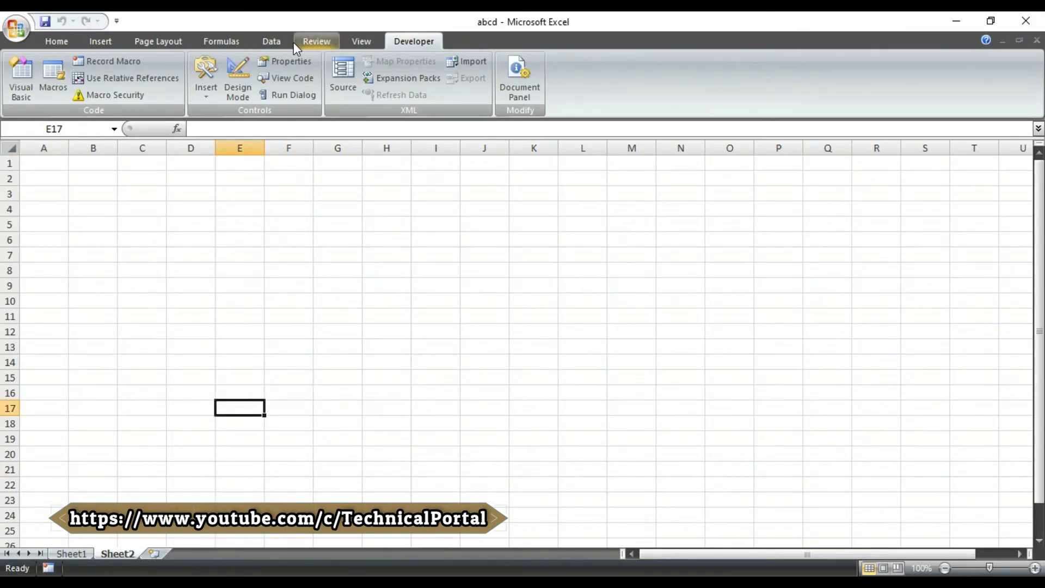
- Run UnhideAllWorksheet from the Macros dialog so hidden Sheet3 reappears
left_click(61, 84)
left_click(195, 145)
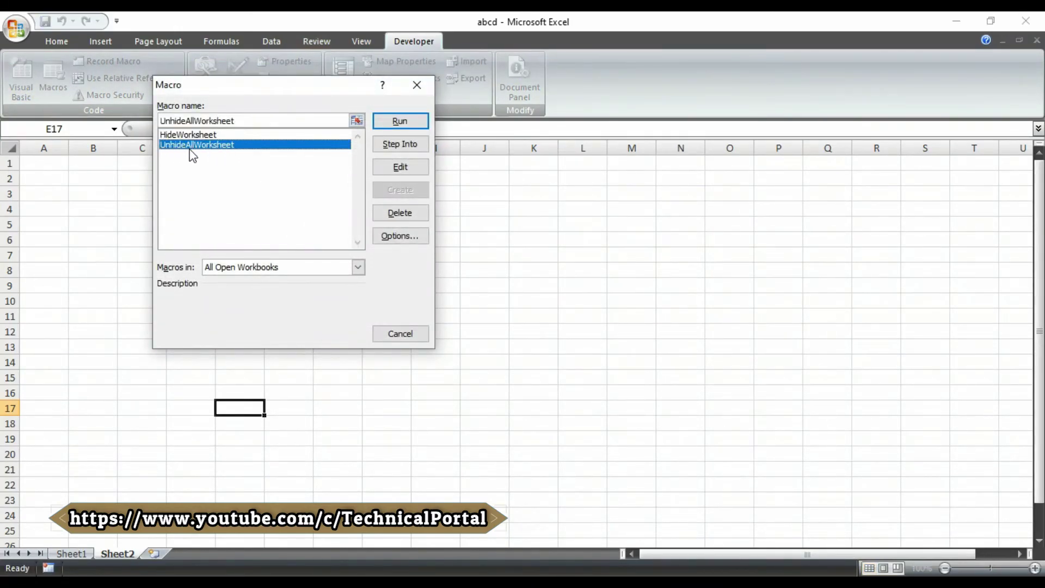
left_click(411, 124)
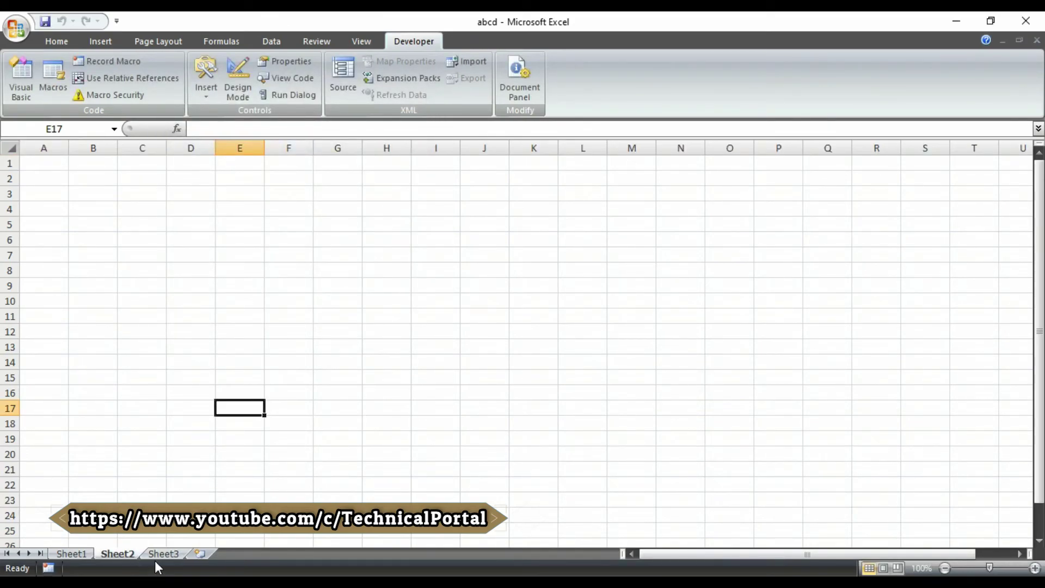